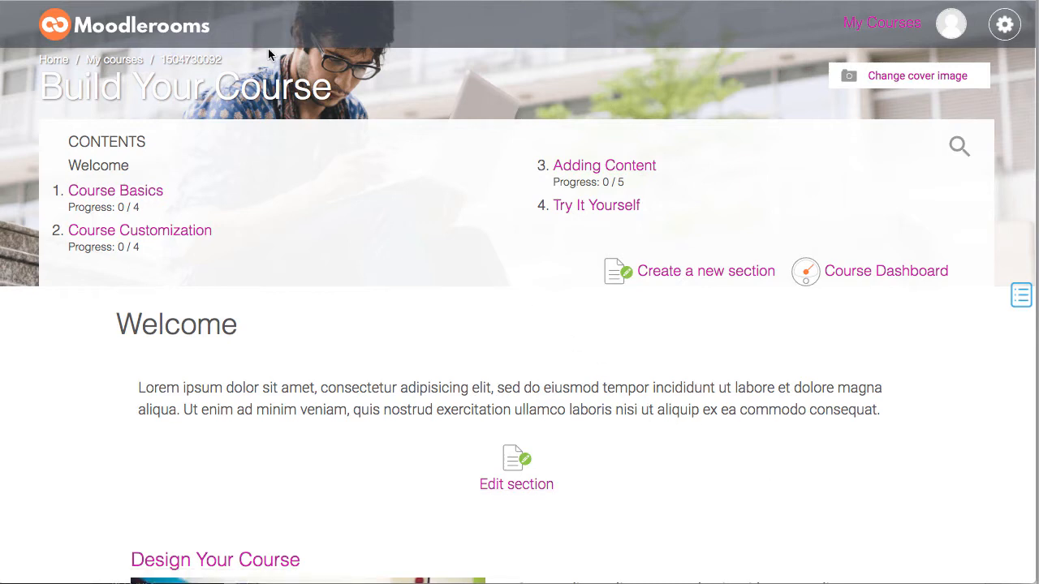
left_click_drag(385, 92, 26, 89)
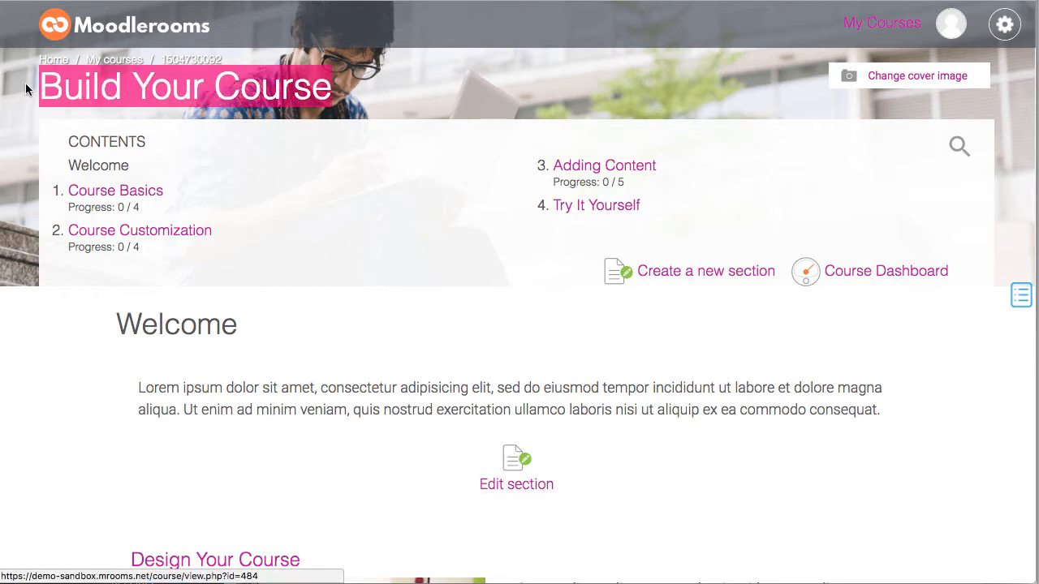
left_click(342, 101)
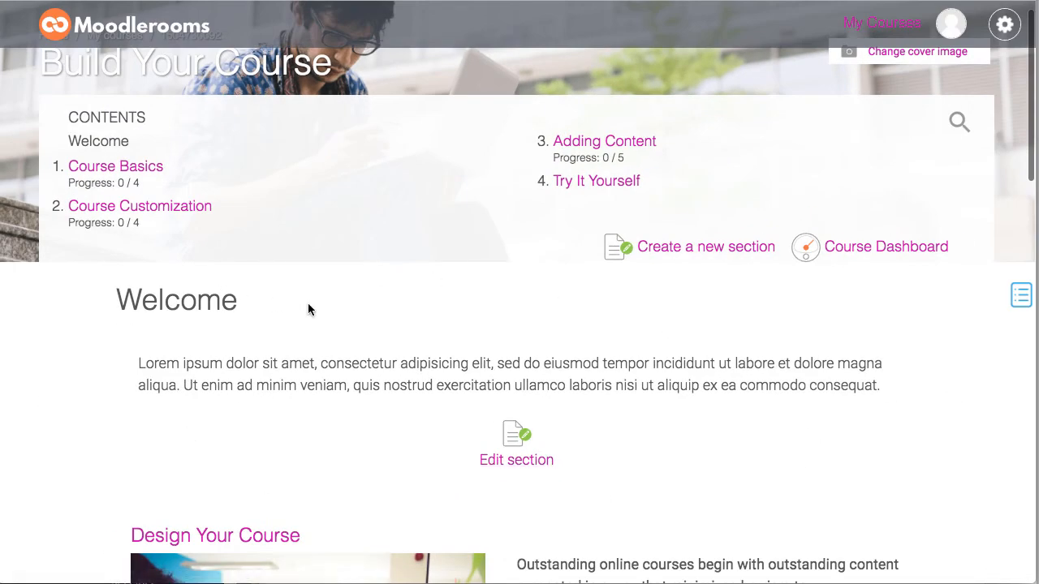
scroll(307, 304, "up", 1)
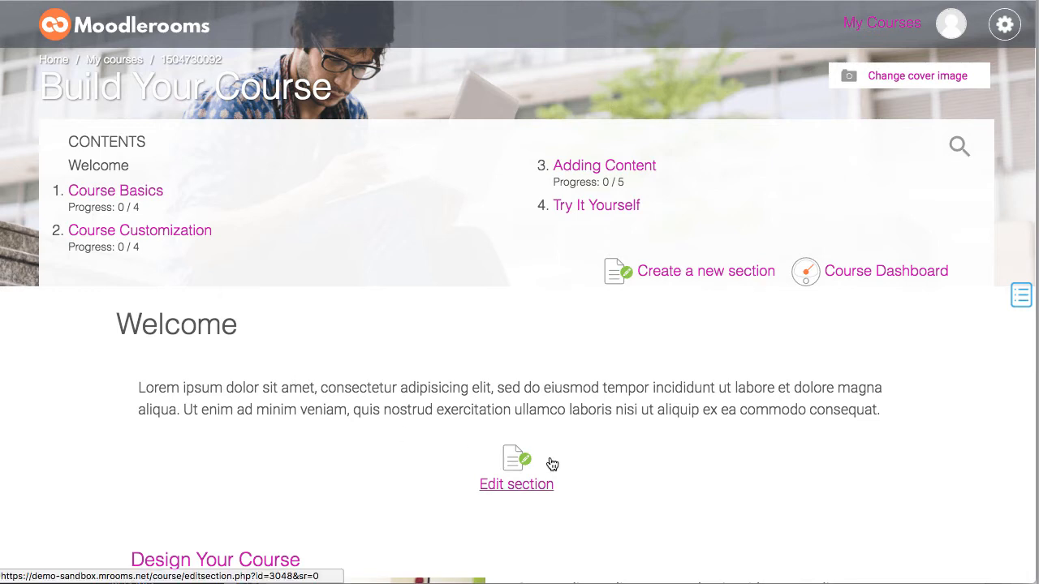
Open the Welcome section for editing and rename it "Section title".
left_click(515, 472)
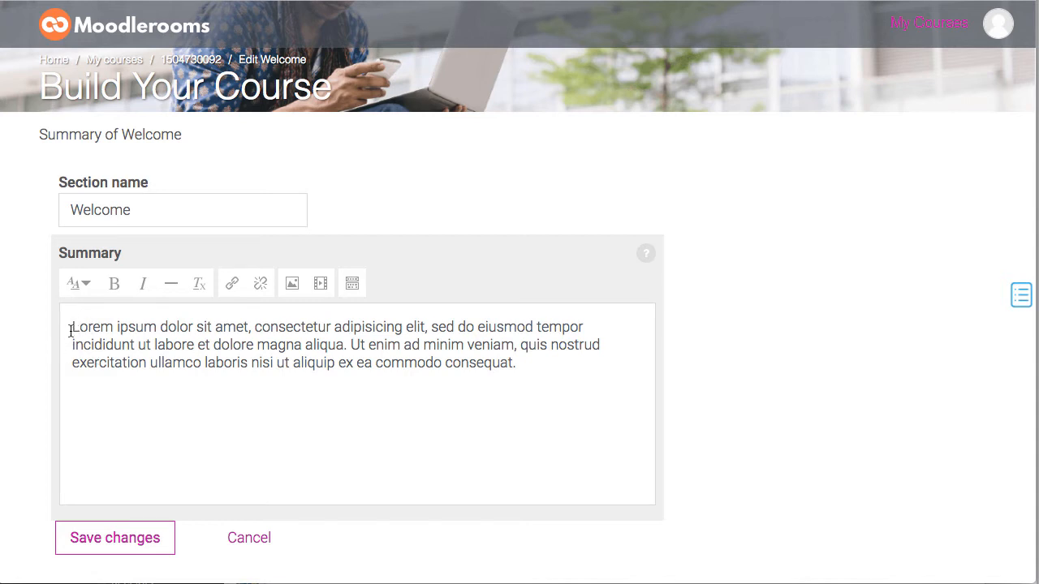
left_click_drag(141, 212, 46, 210)
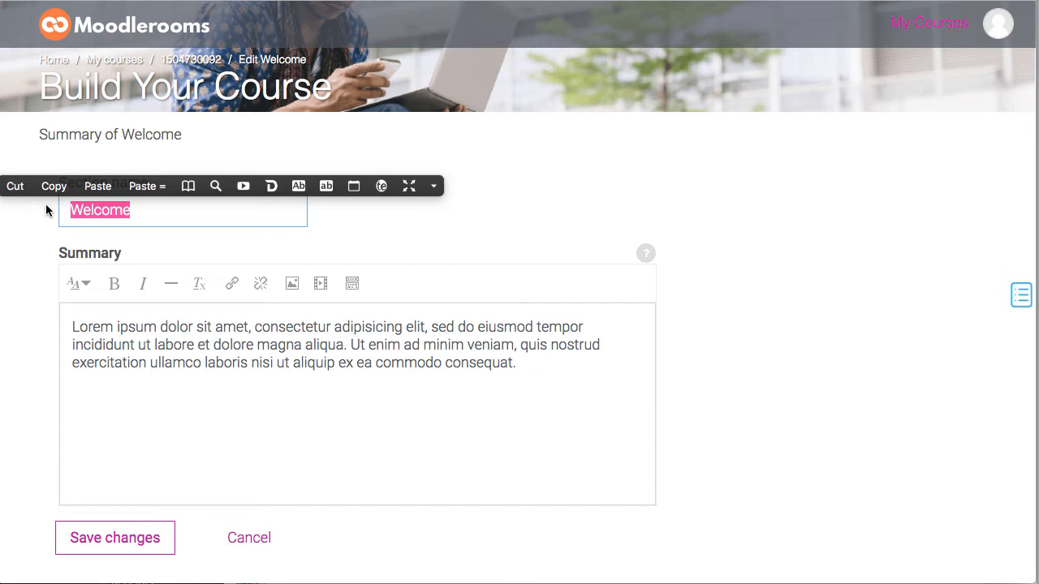
type("Section name")
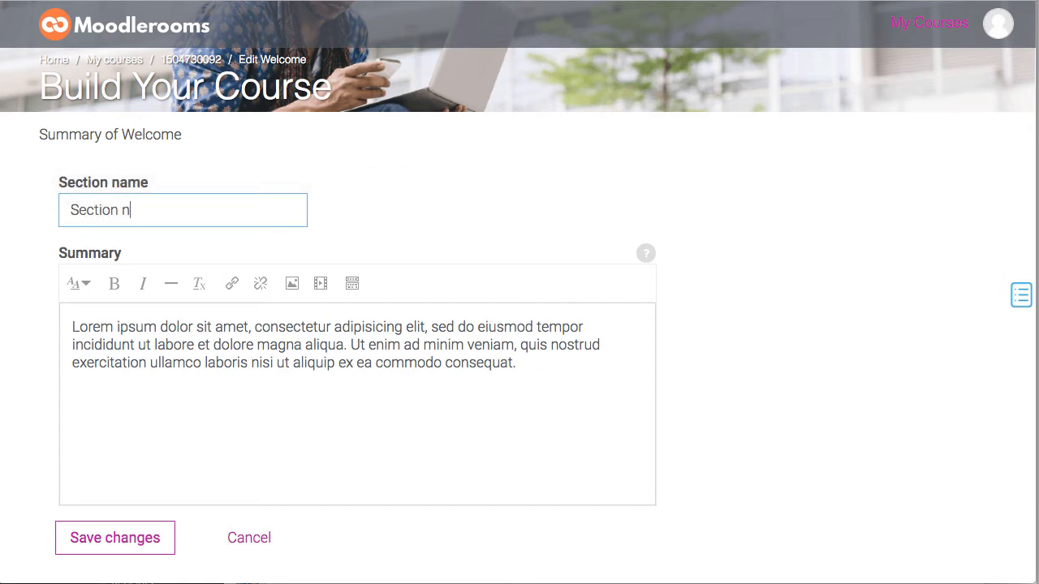
left_click(514, 355)
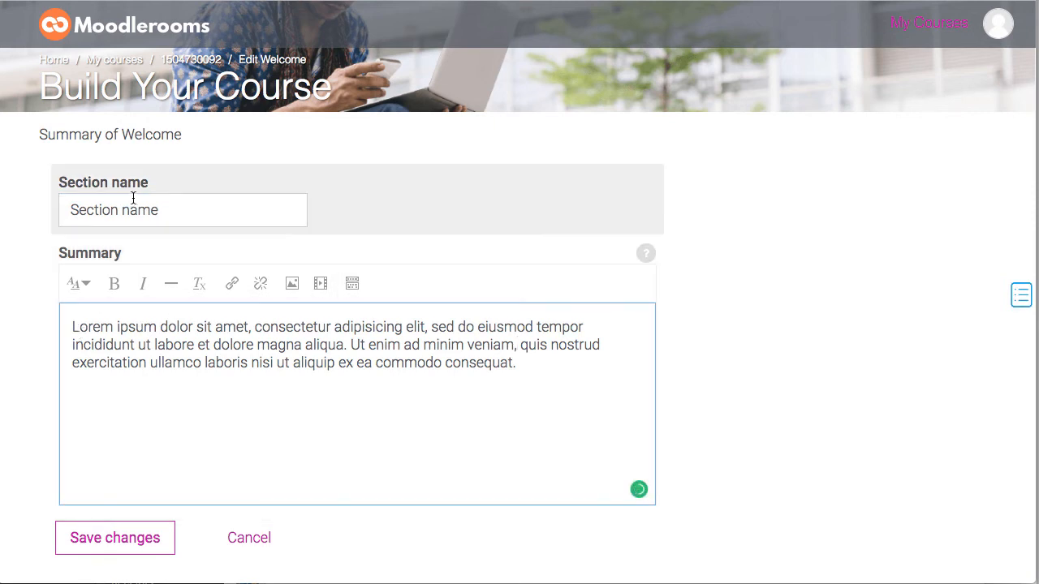
double_click(128, 207)
type("title")
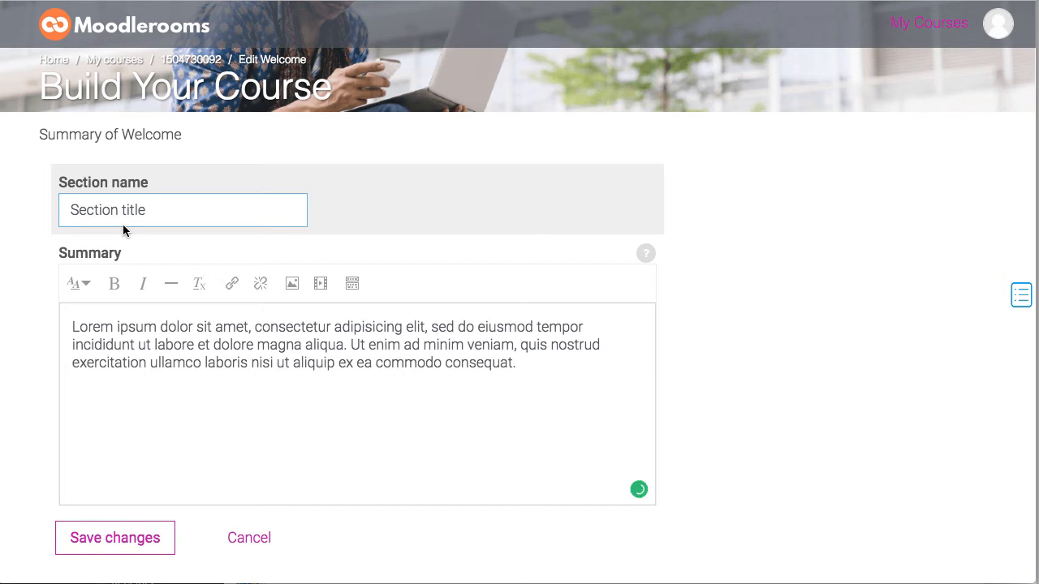
Add the line "Major Heading" above the summary paragraph and format it as Heading (large).
key("Tab")
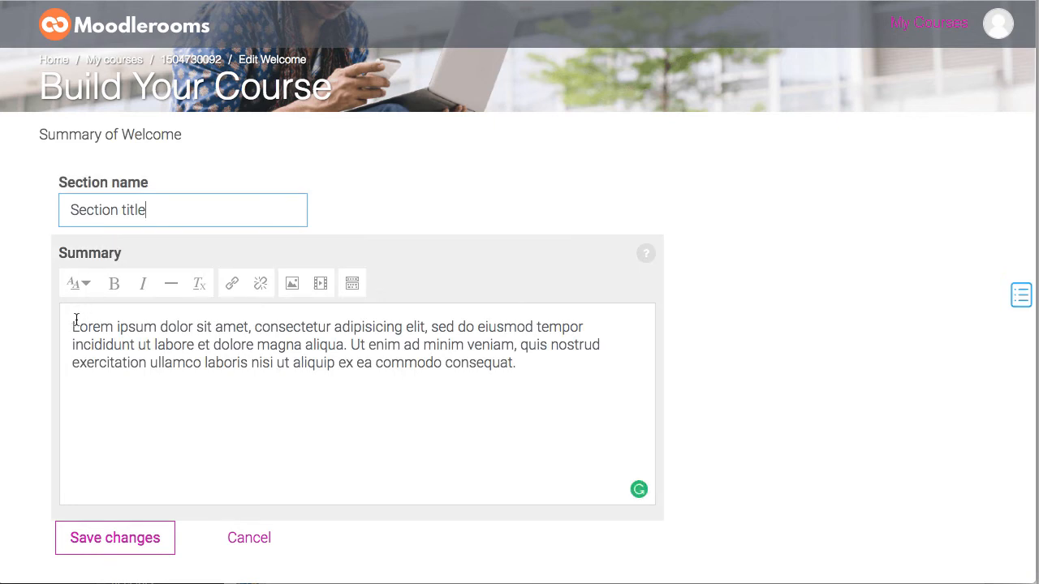
key("Return")
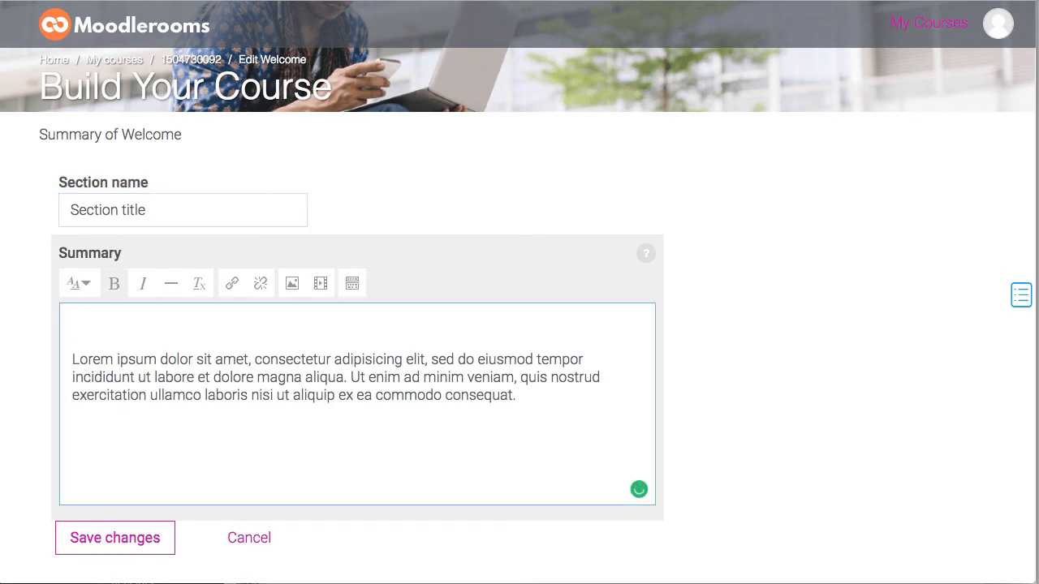
type("H")
key("BackSpace")
type("Major Heading")
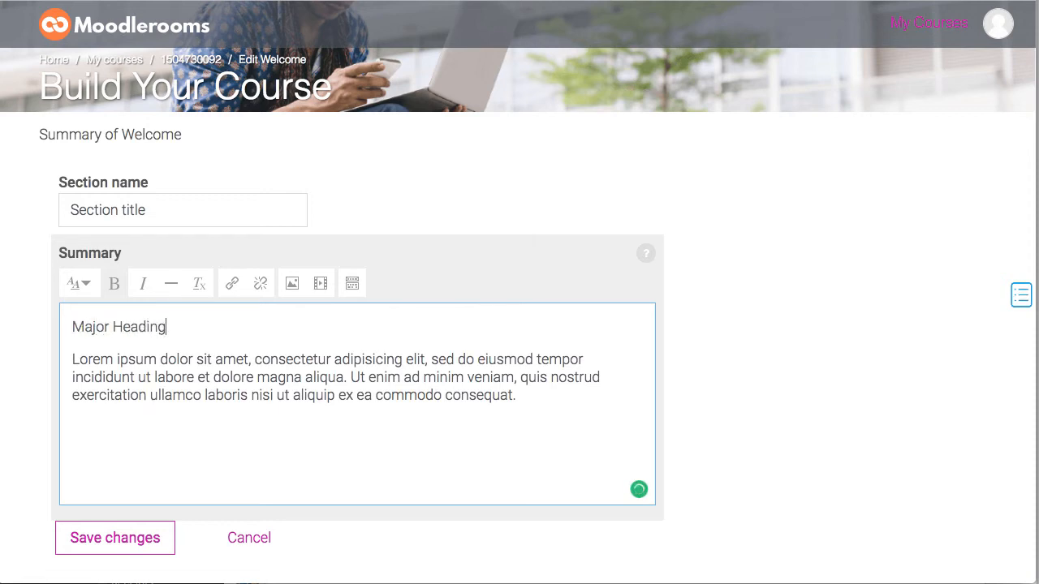
left_click_drag(177, 325, 60, 323)
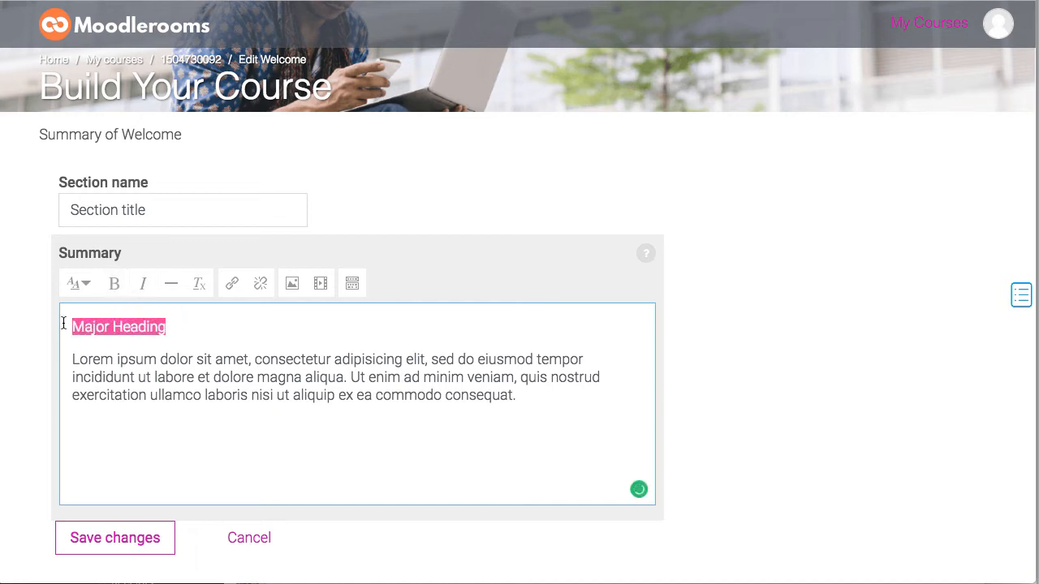
left_click(90, 280)
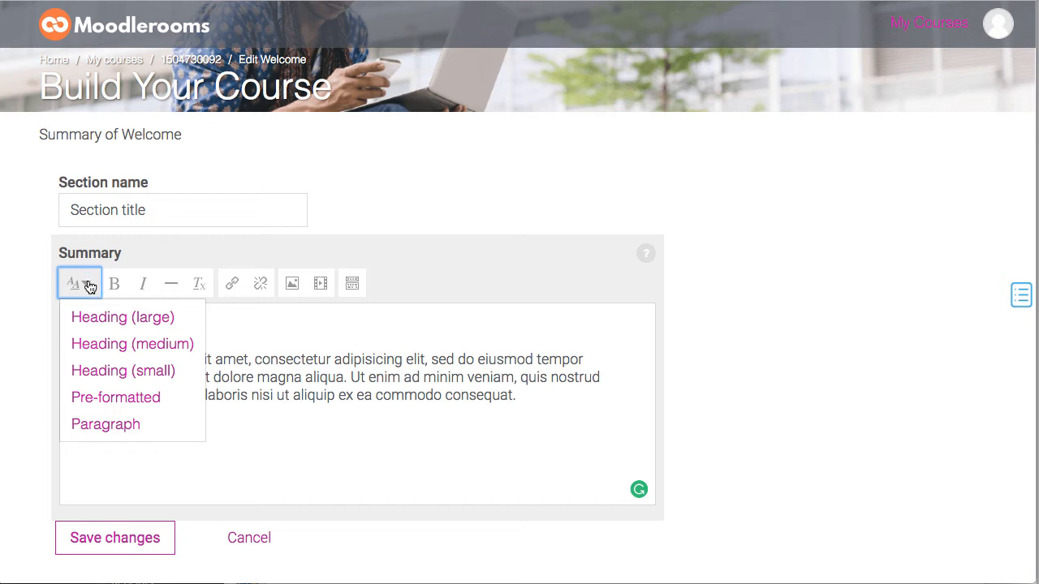
left_click(97, 321)
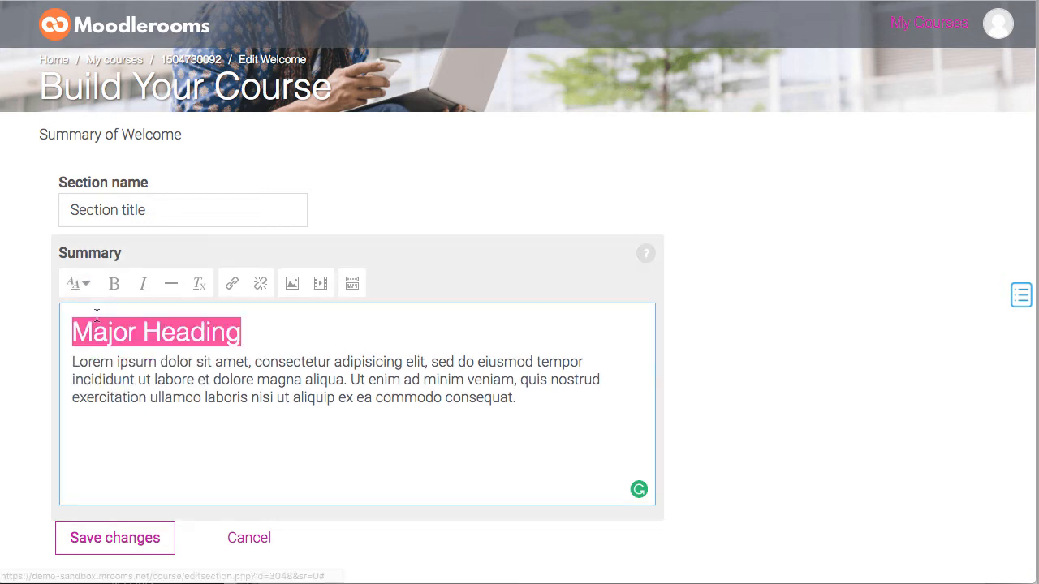
Insert the line "Minor Heading" between the major heading and the summary paragraph.
left_click(295, 343)
key("Return")
type("M")
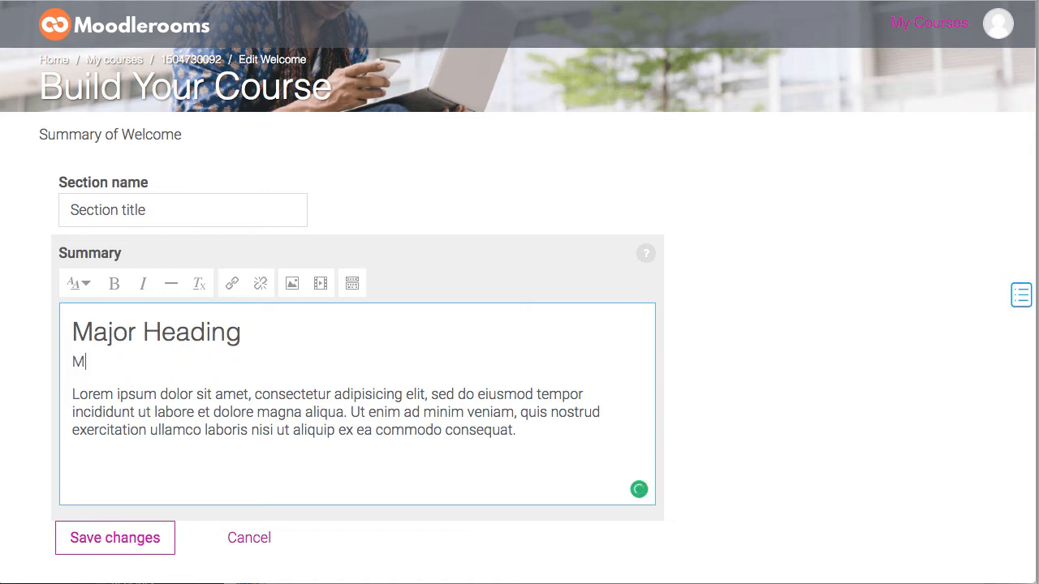
type("inor Heading")
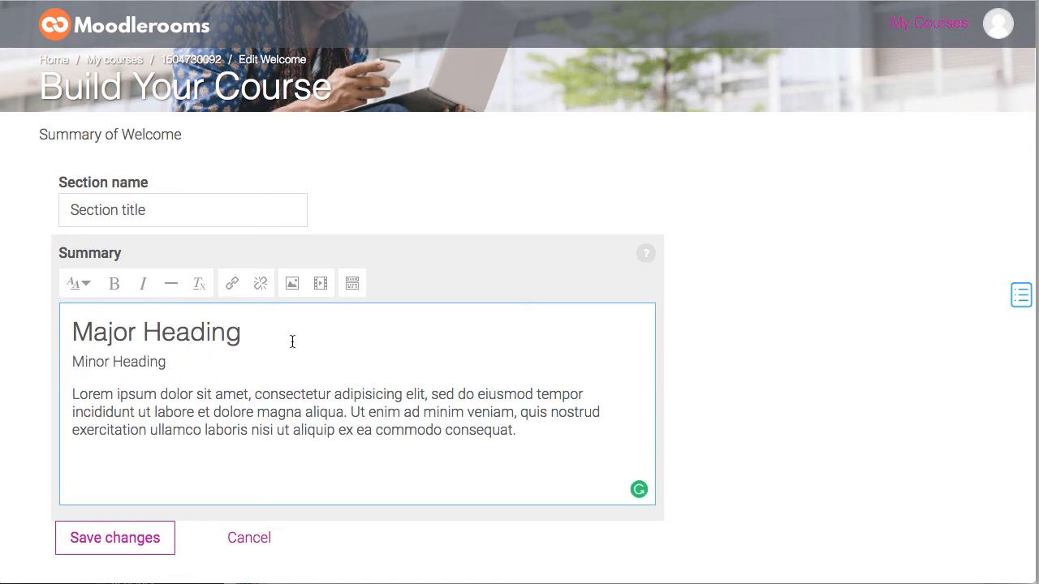
Format only the "Minor Heading" line in the summary as Heading (medium).
left_click_drag(211, 362, 68, 338)
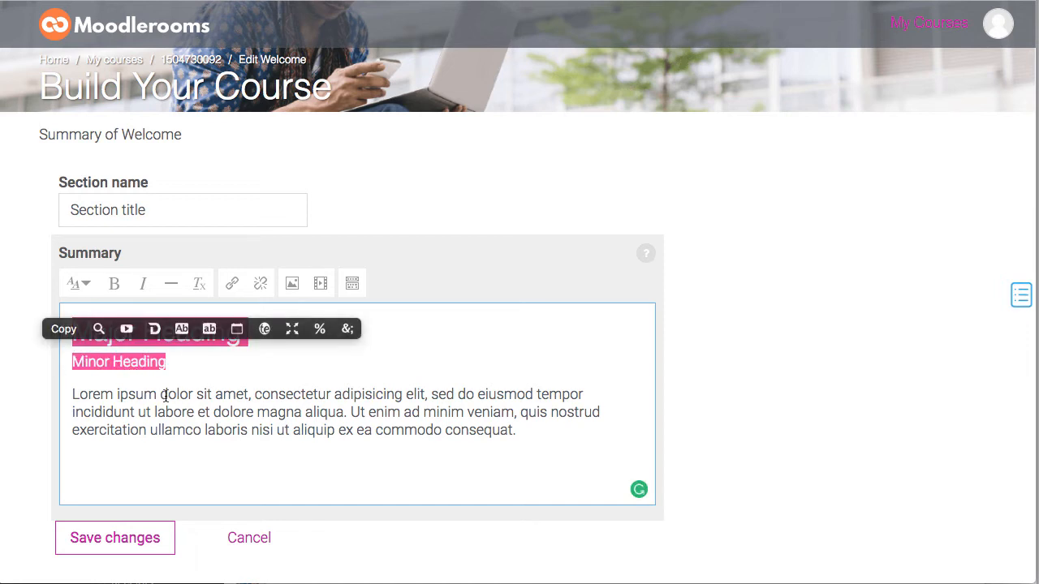
left_click(164, 396)
left_click(163, 363)
left_click_drag(163, 363, 71, 362)
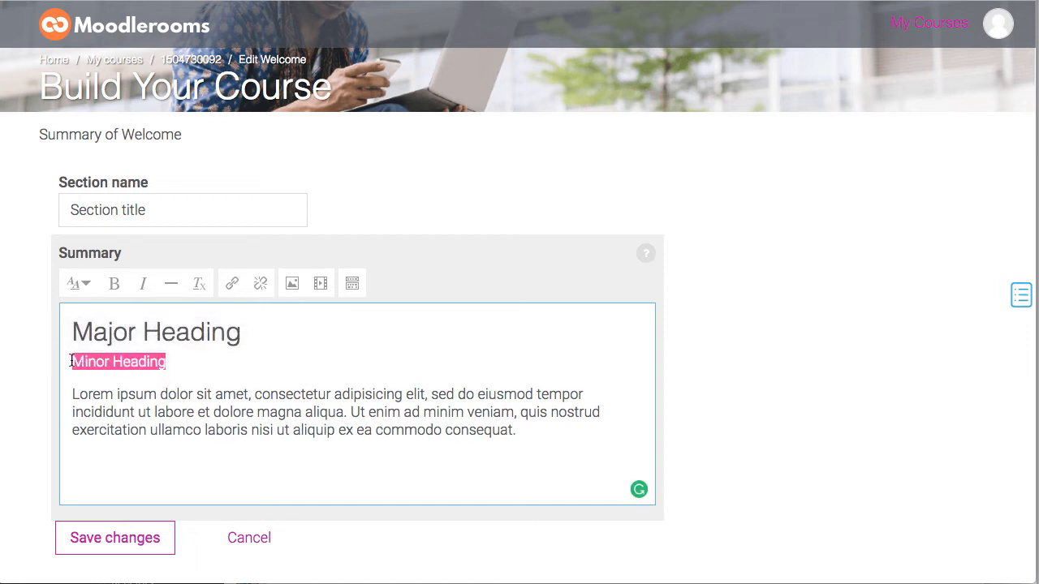
left_click(87, 291)
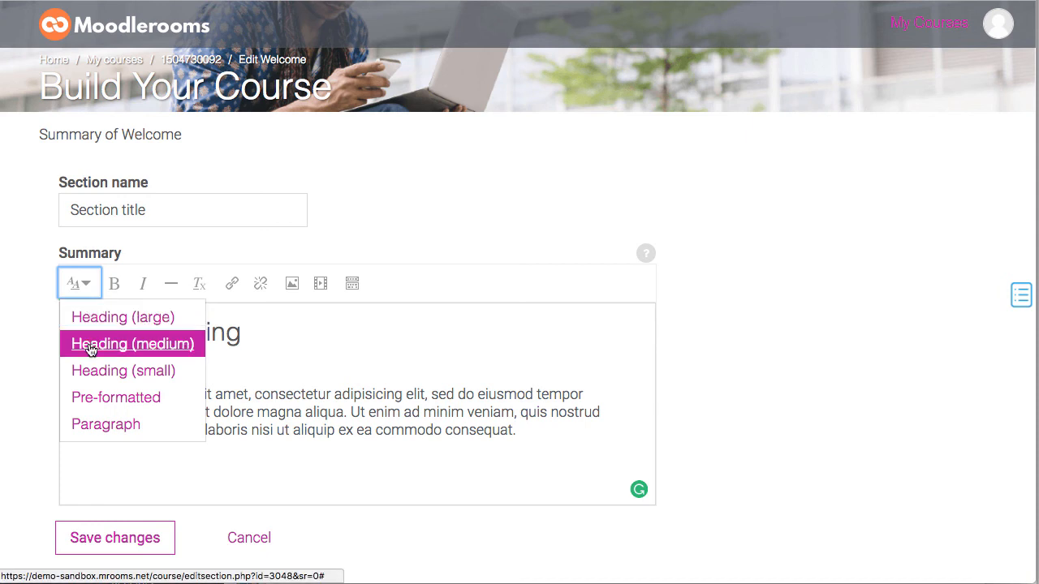
left_click(91, 347)
left_click(309, 379)
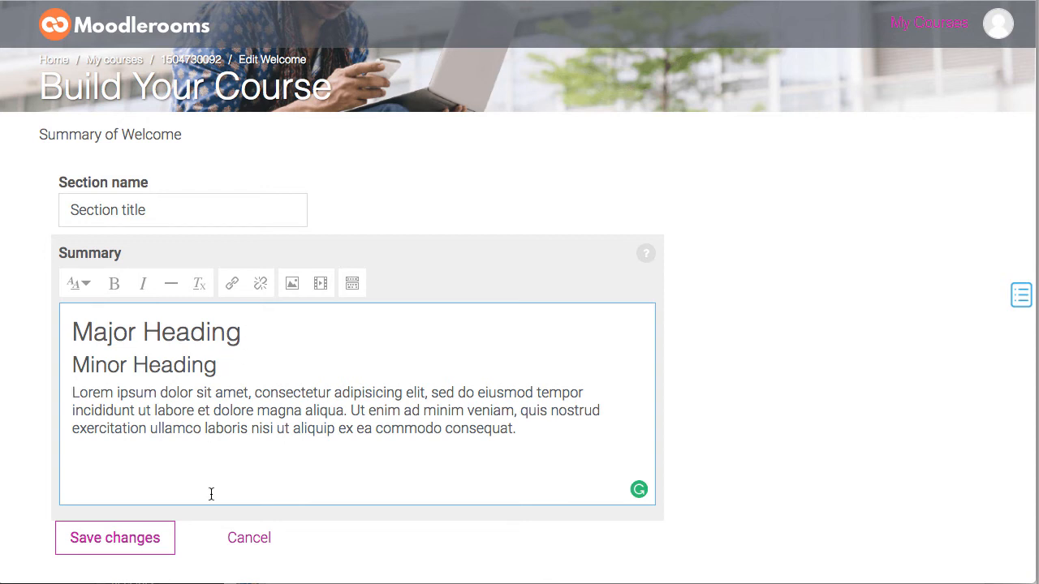
Save the section changes and display the heading outline of the course page.
left_click(130, 540)
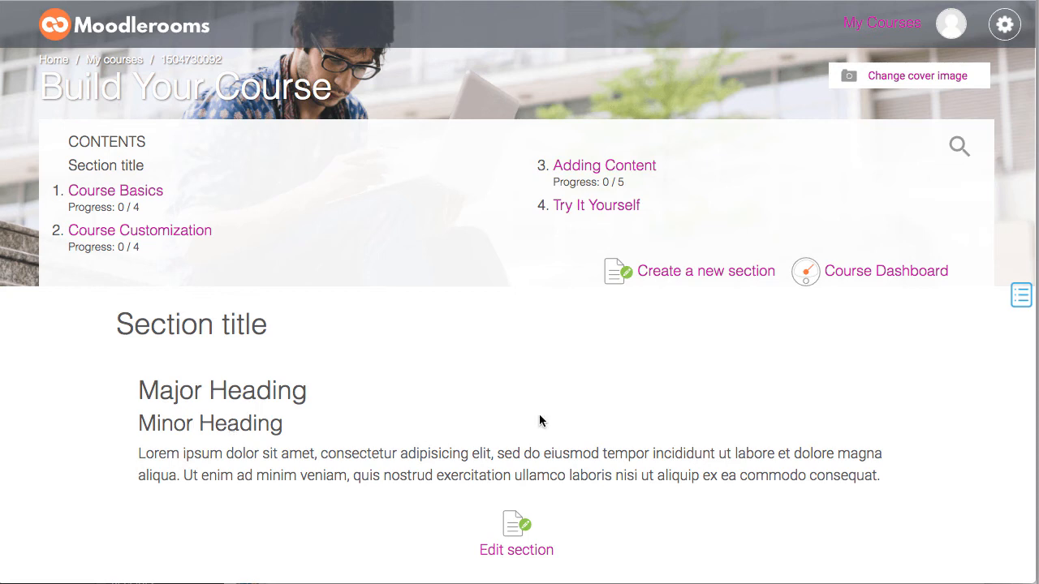
left_click(1011, 306)
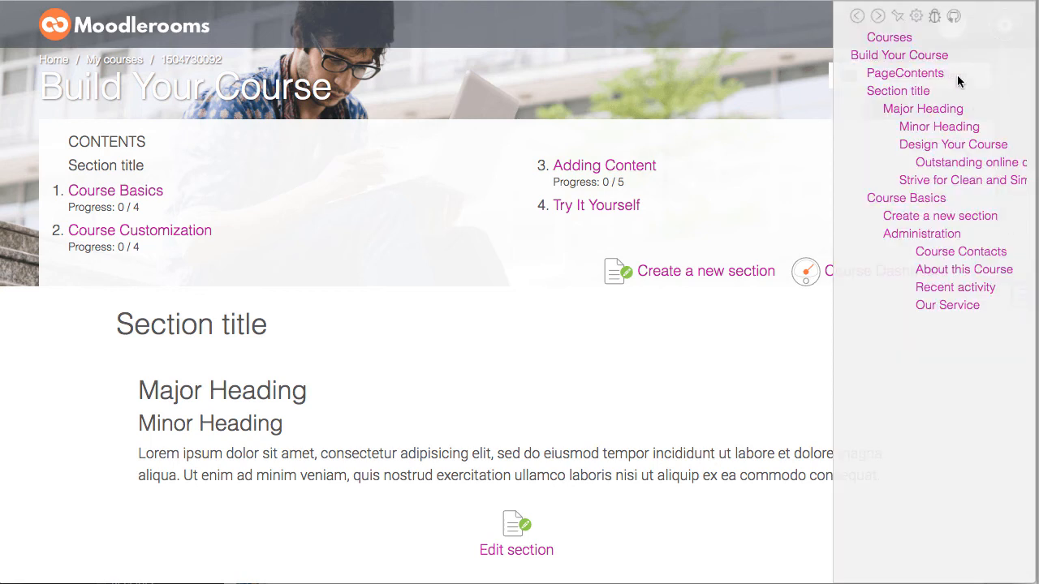